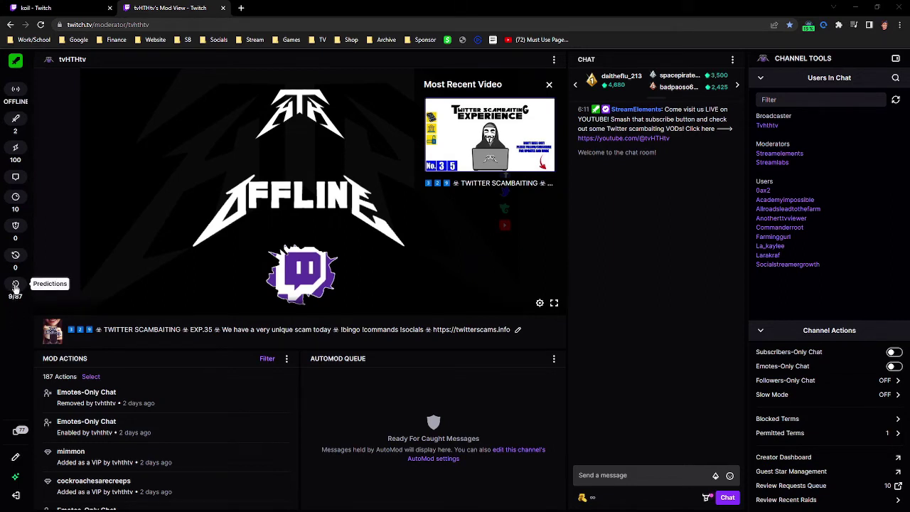
# From the Predictions panel, start a new prediction named 'When we reveal, what will the scammer do...'.
pyautogui.click(15, 286)
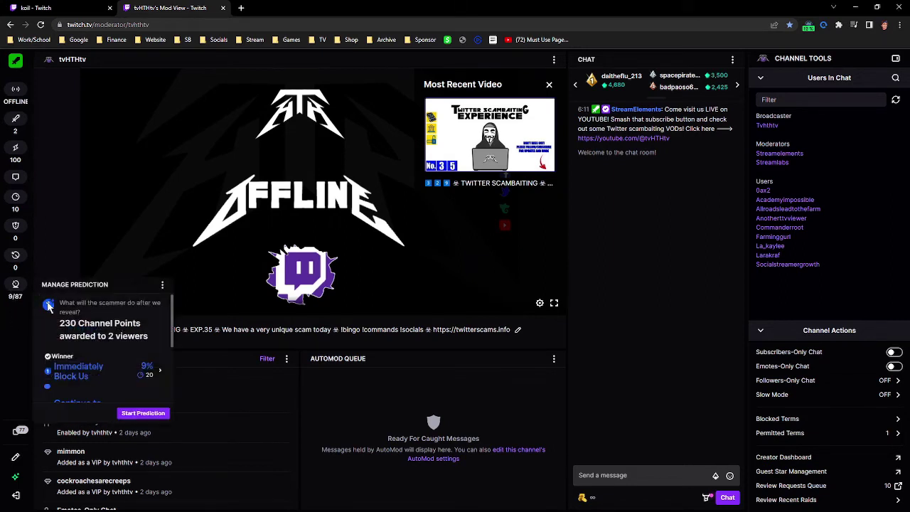
pyautogui.click(143, 414)
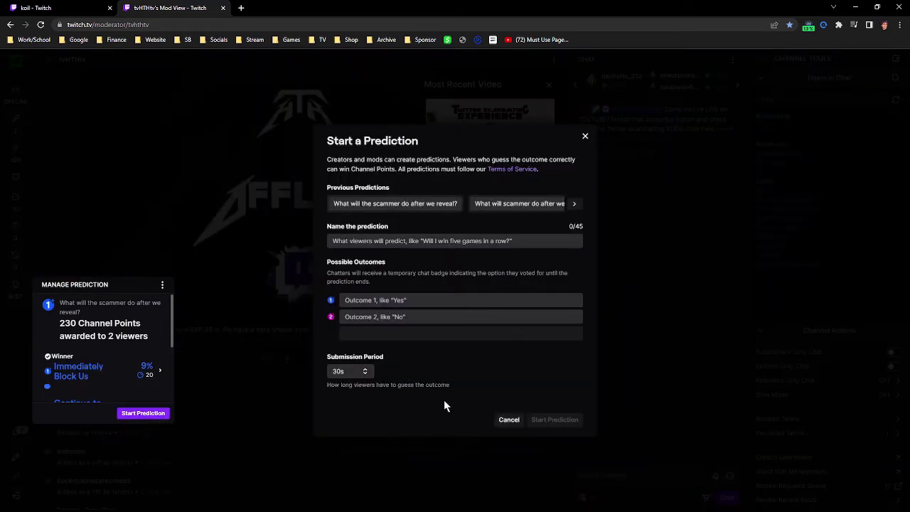
pyautogui.click(414, 241)
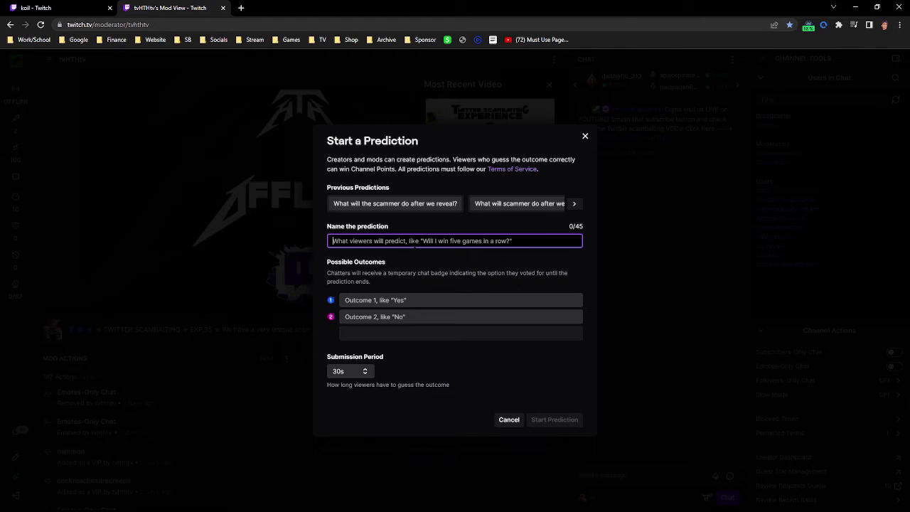
pyautogui.write('When we reveal, what will ')
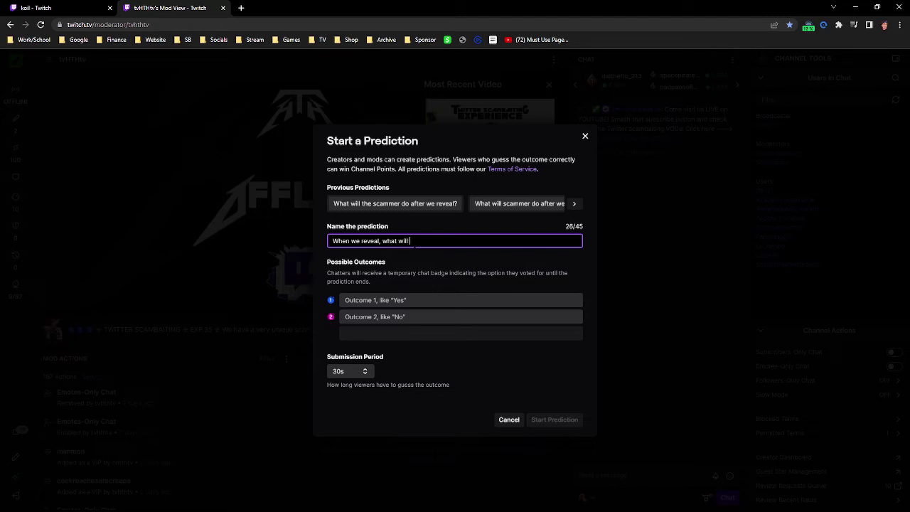
pyautogui.write('the scammer do...')
# Enter 'Immediately Block' and 'Continue Scamming' as outcomes 1 and 2.
pyautogui.click(403, 299)
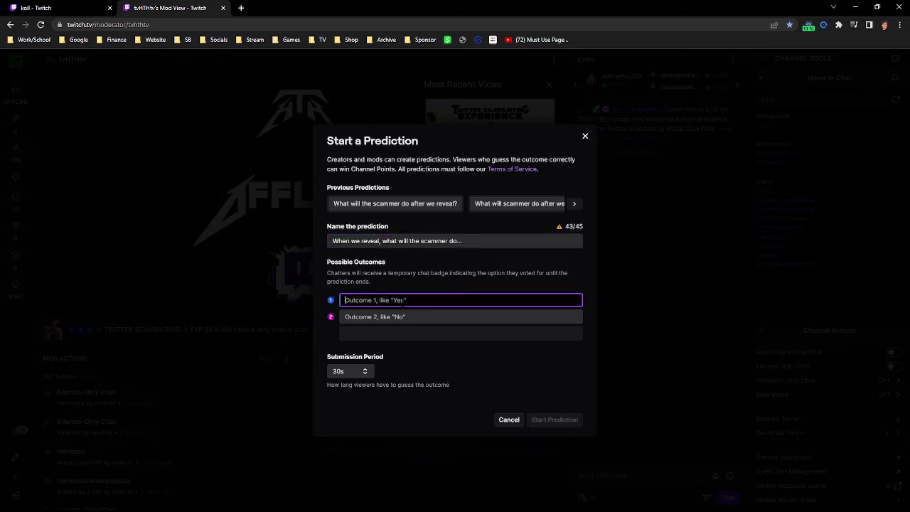
pyautogui.write('Immediately Block')
pyautogui.click(401, 318)
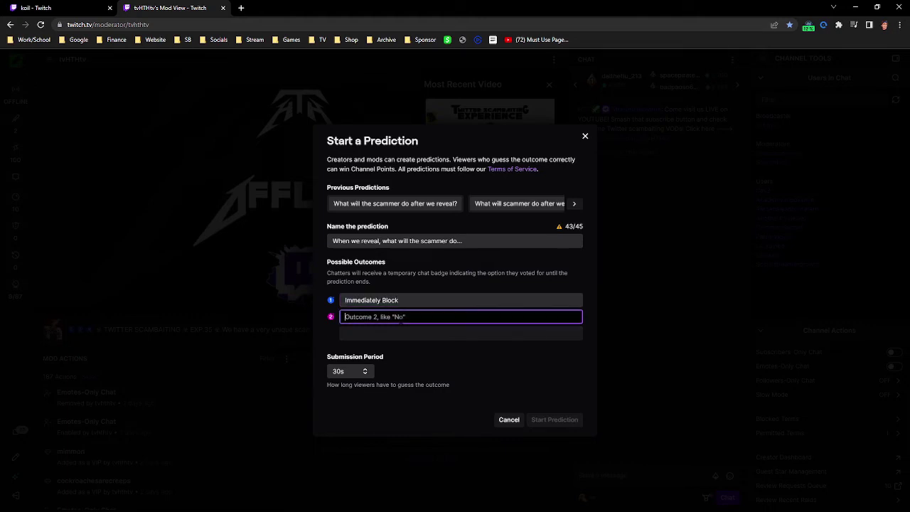
pyautogui.write('Con')
pyautogui.write('tinu')
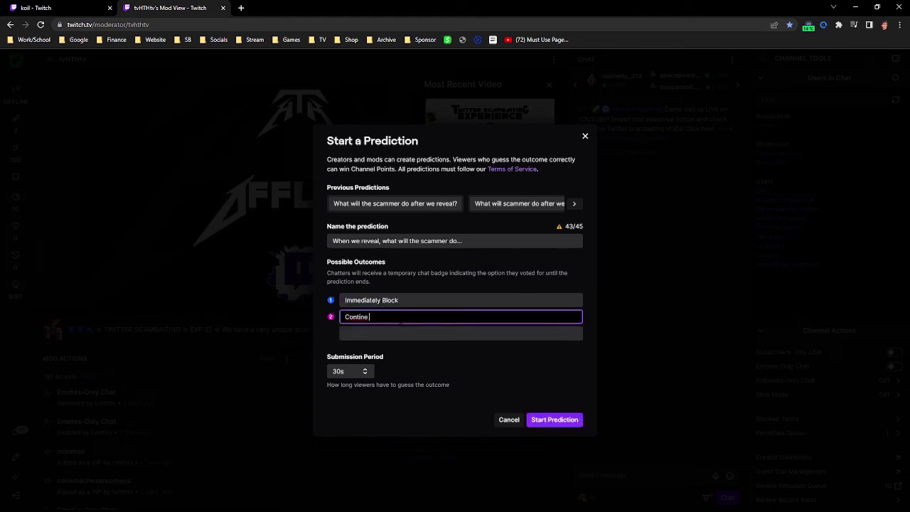
pyautogui.write('e Scamming')
# Add 'Backpedal(w/o Cont)' and 'Get Salty/Angry' as outcomes 3 and 4.
pyautogui.click(395, 333)
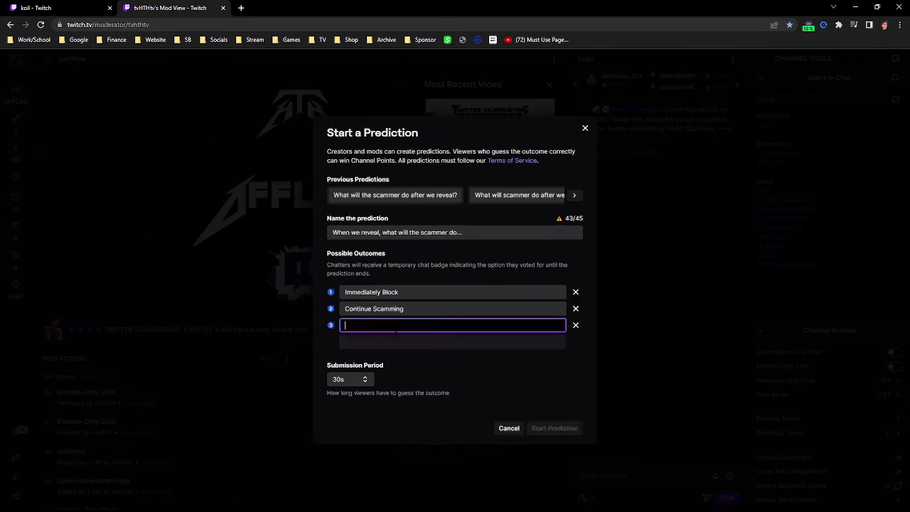
pyautogui.write('Backpeda')
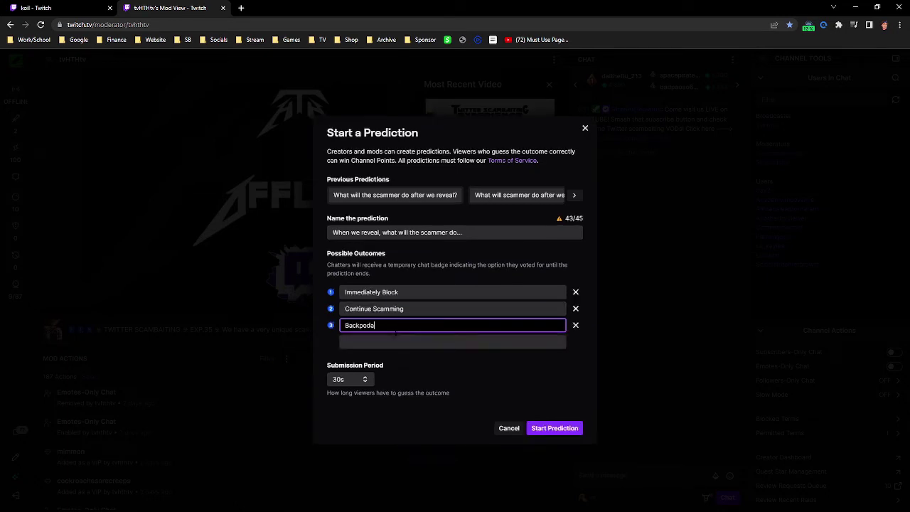
pyautogui.write('l(w/o Cont)')
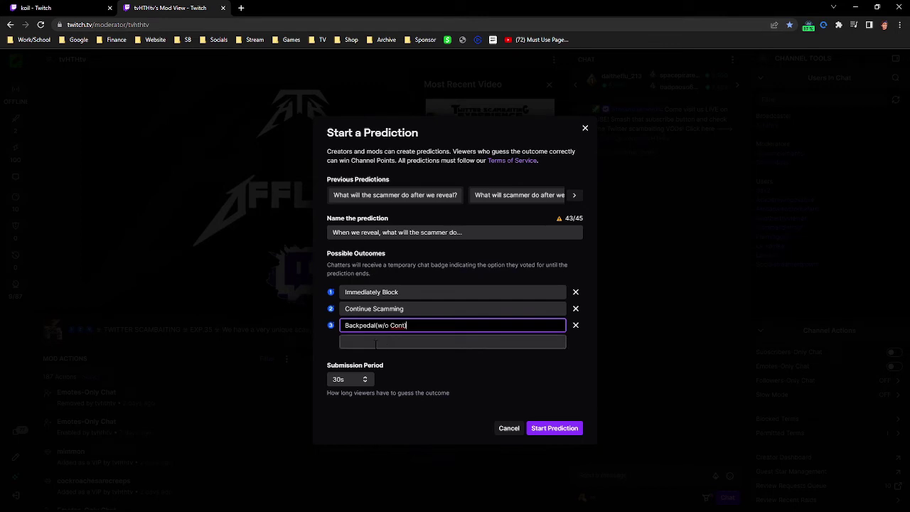
pyautogui.click(426, 342)
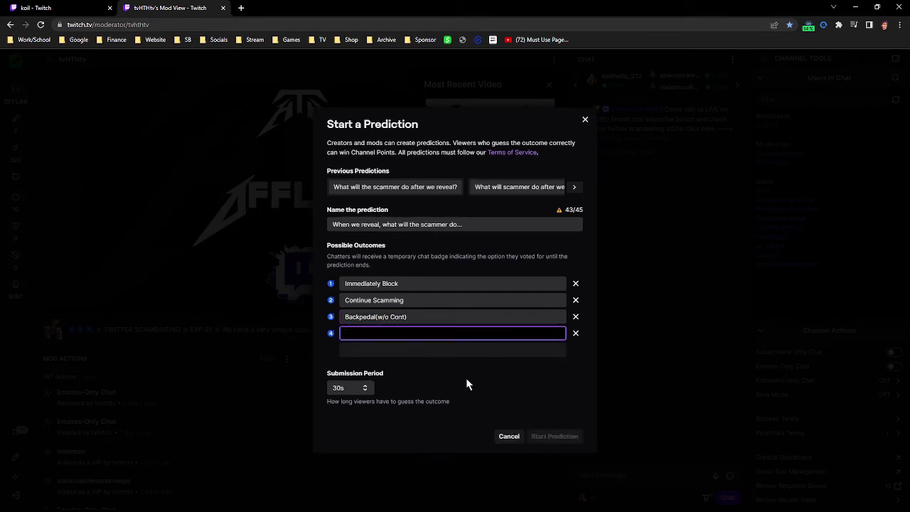
pyautogui.write('Get Salt')
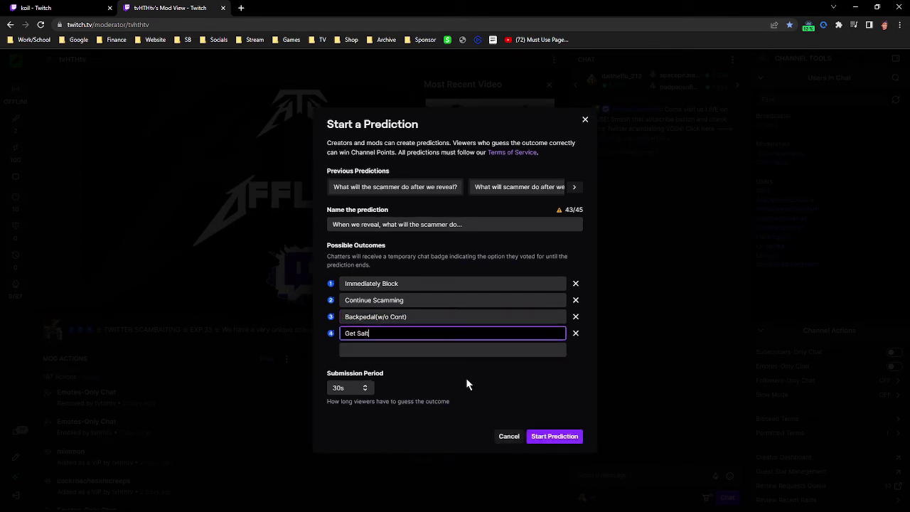
pyautogui.write('y/Angry')
# Set the submission period to 30m and start the prediction.
pyautogui.click(364, 389)
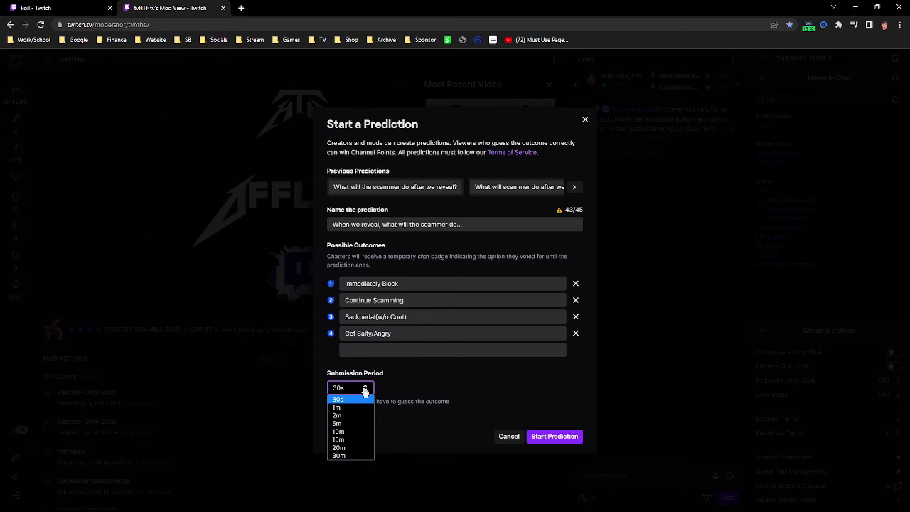
pyautogui.click(348, 455)
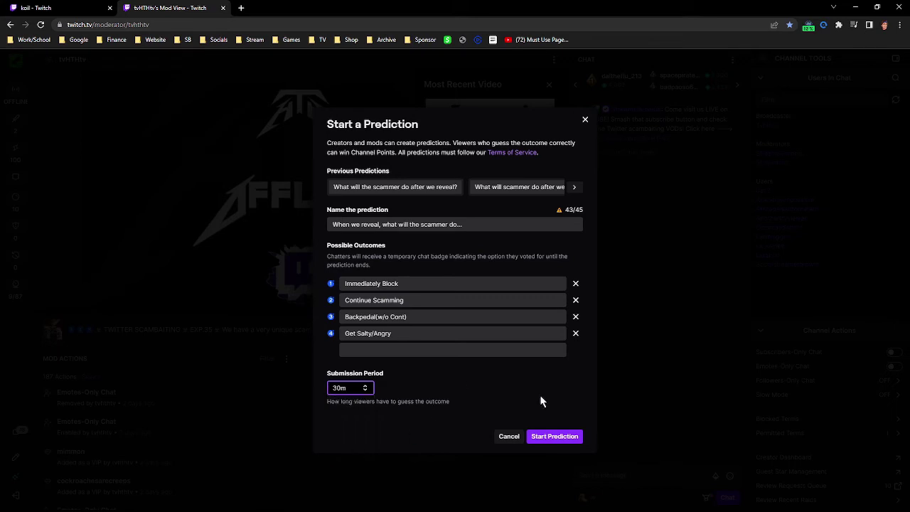
pyautogui.click(557, 436)
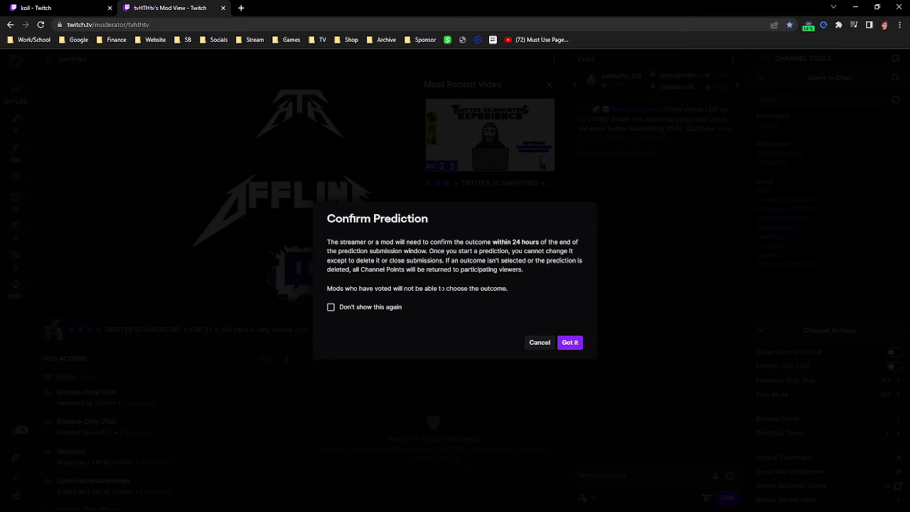
# Tick 'Don't show this again' and acknowledge the Confirm Prediction notice with Got it.
pyautogui.click(330, 308)
pyautogui.click(572, 343)
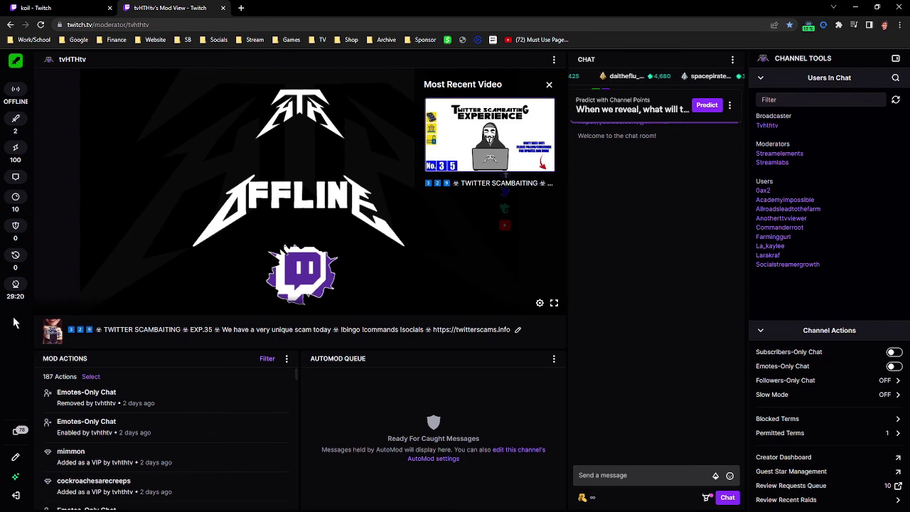
# End submissions for the running prediction and hide the panel.
pyautogui.click(16, 285)
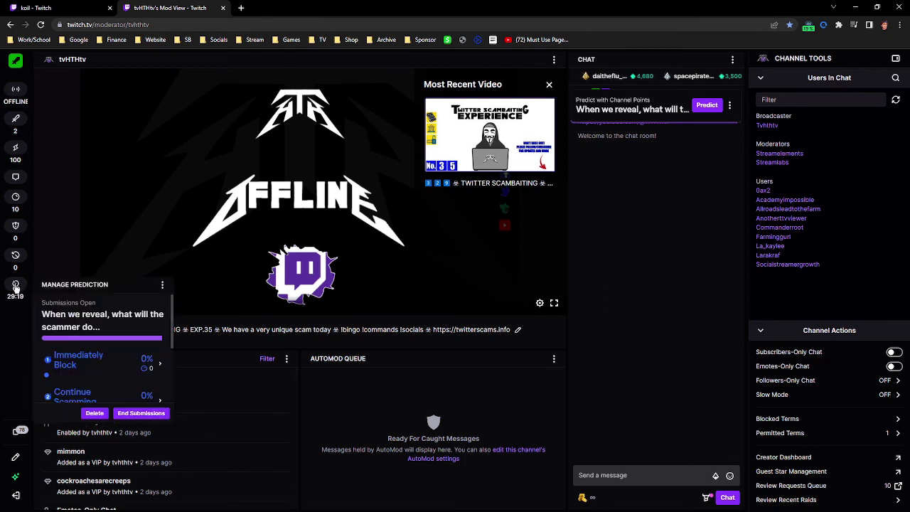
pyautogui.click(143, 414)
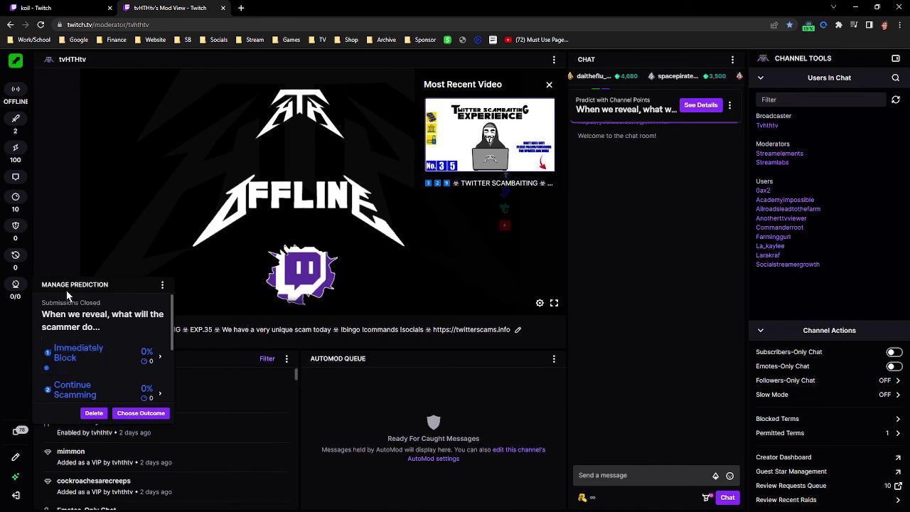
pyautogui.click(30, 328)
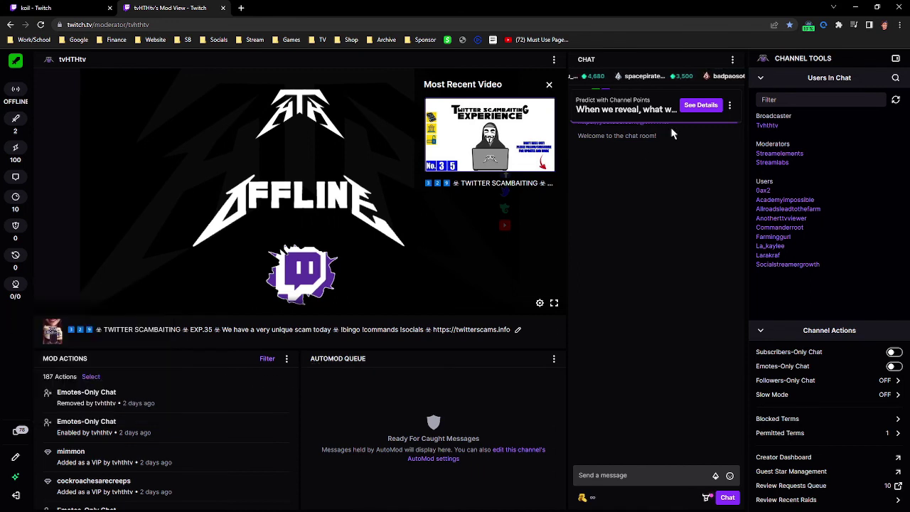
# Choose 'Continue Scamming' as the winning outcome and complete the prediction.
pyautogui.click(15, 284)
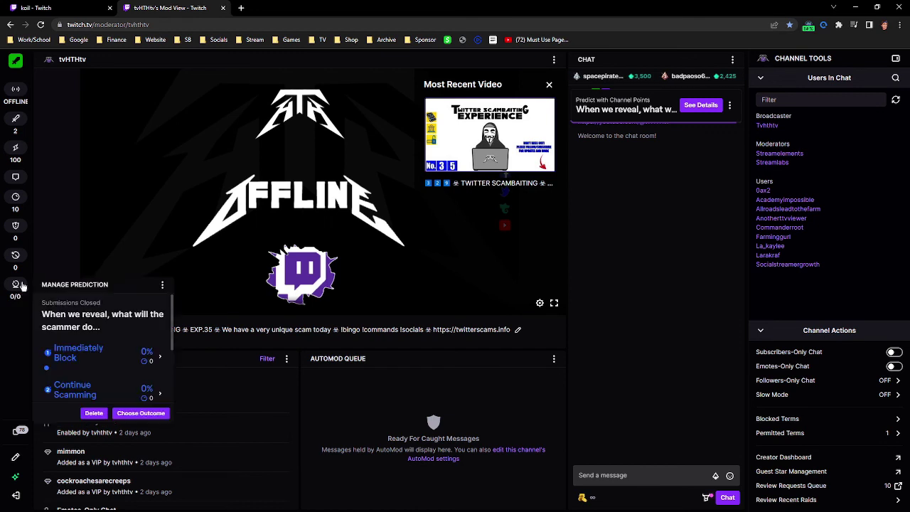
pyautogui.click(141, 413)
pyautogui.scroll(-1, 123, 361)
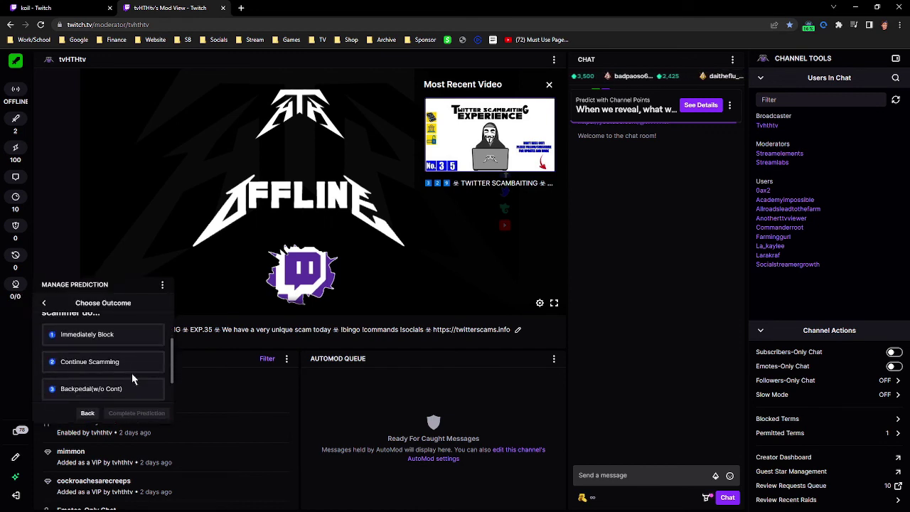
pyautogui.click(89, 363)
pyautogui.click(148, 415)
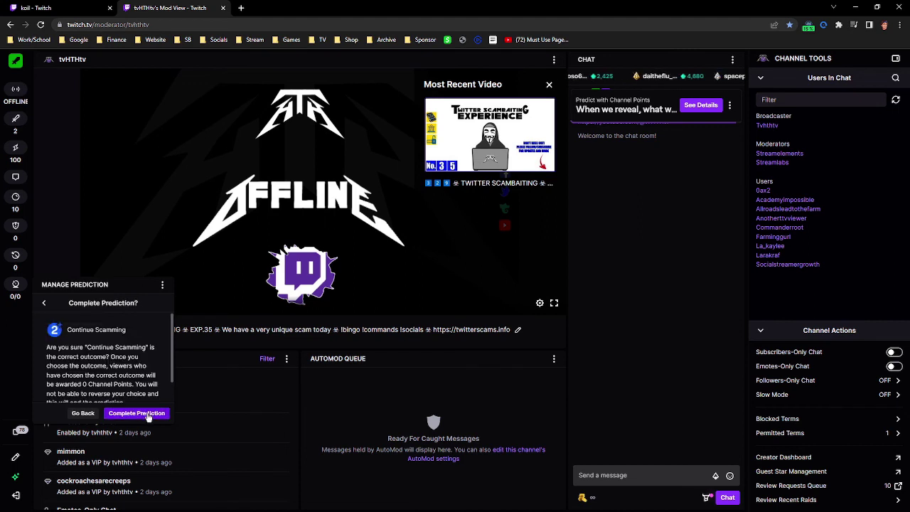
pyautogui.click(145, 412)
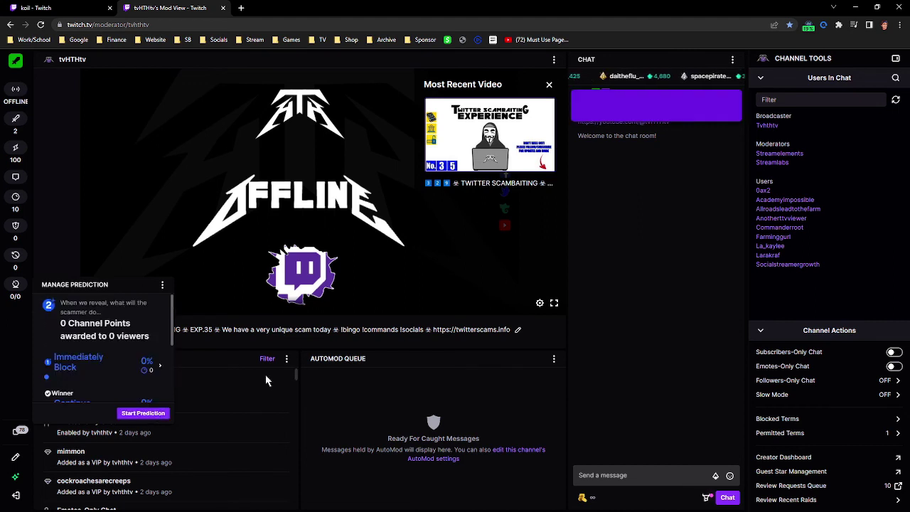